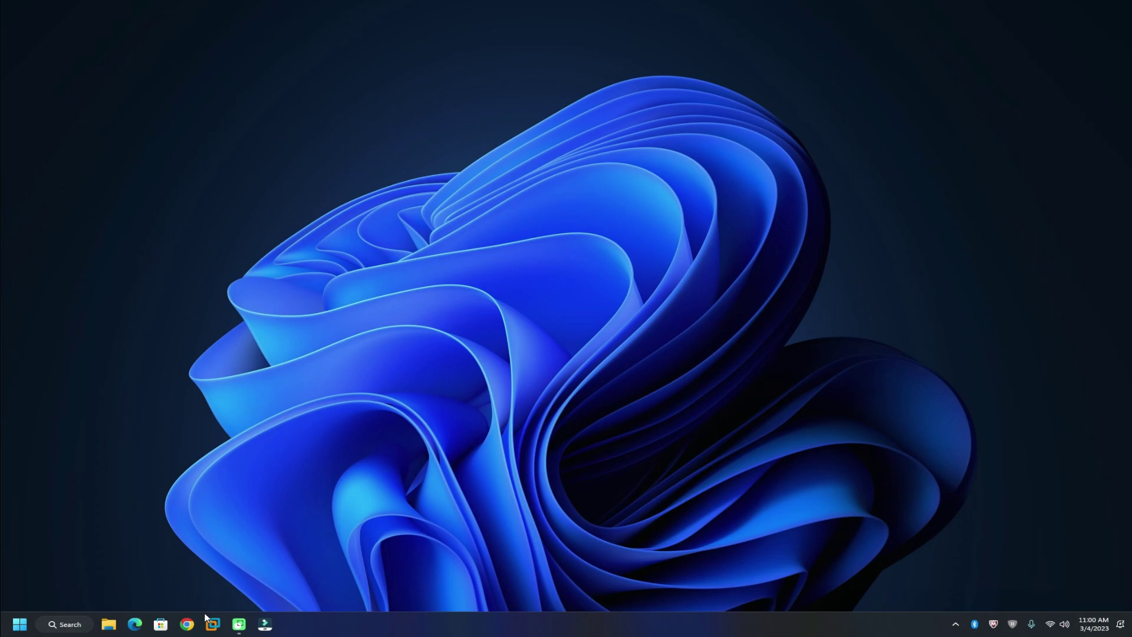
- Launch Chrome and load the chrome://flags Experiments page
left_click(186, 624)
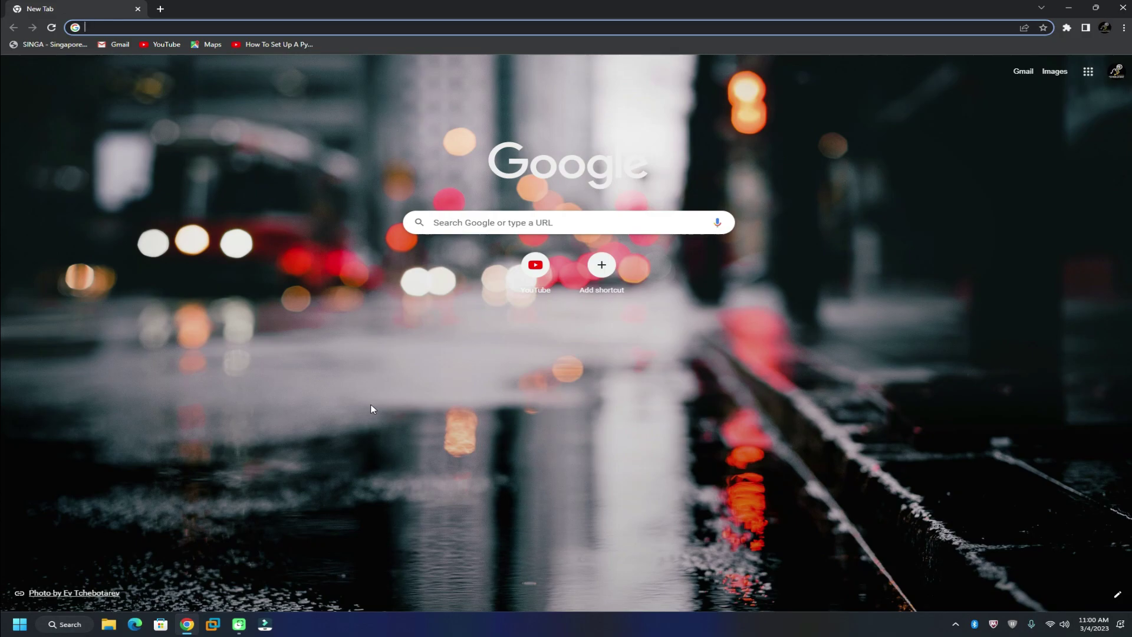
type("czonechrome:")
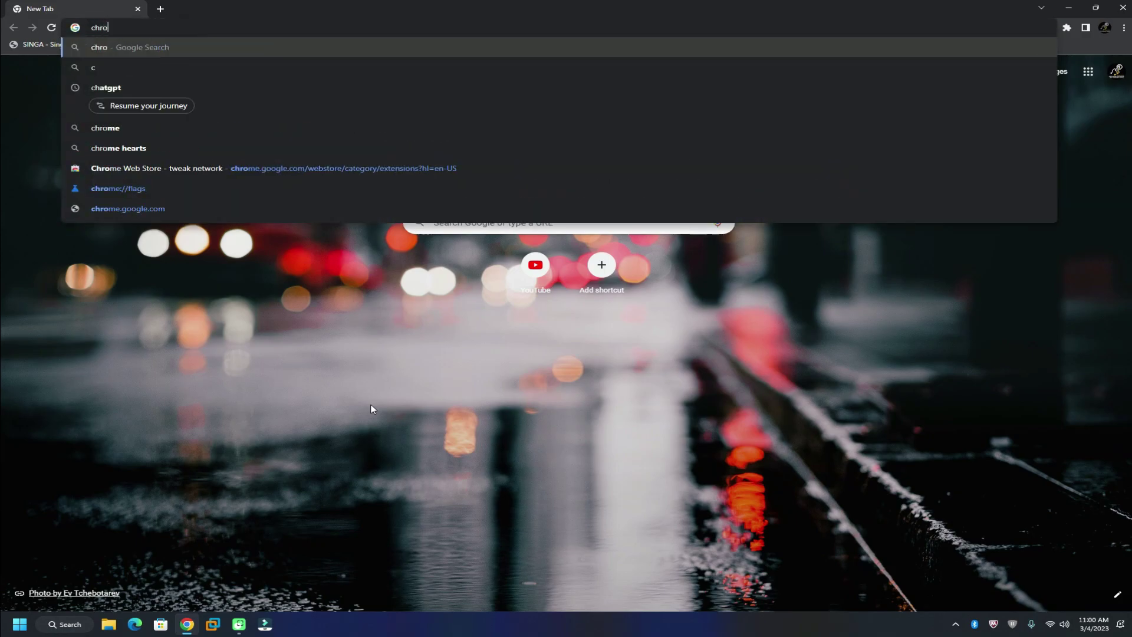
type("//f")
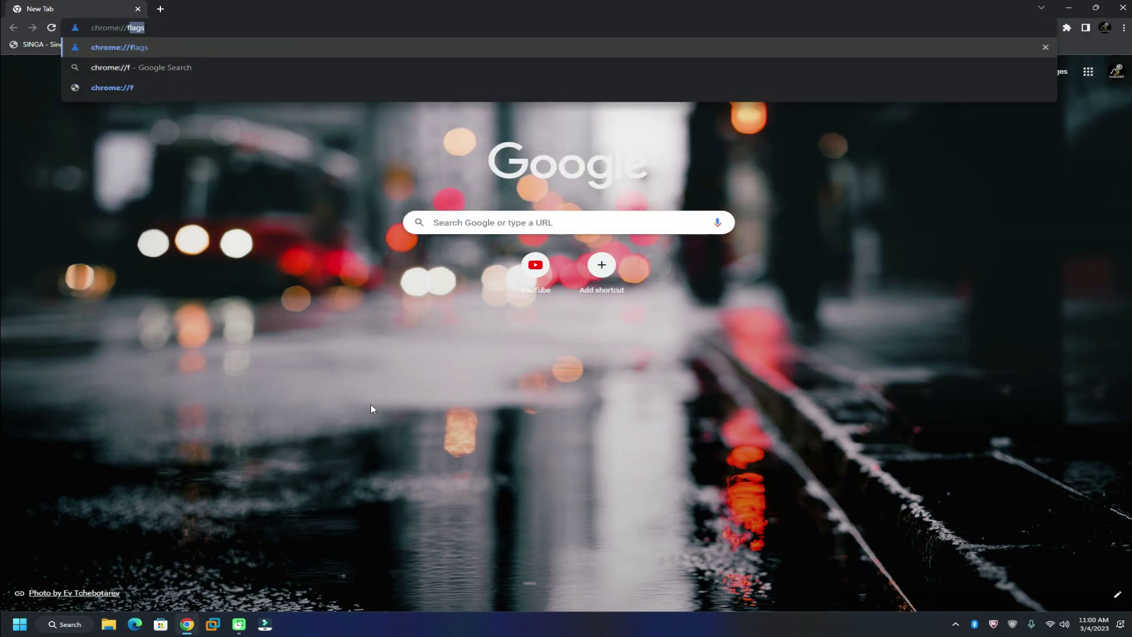
type("latgs")
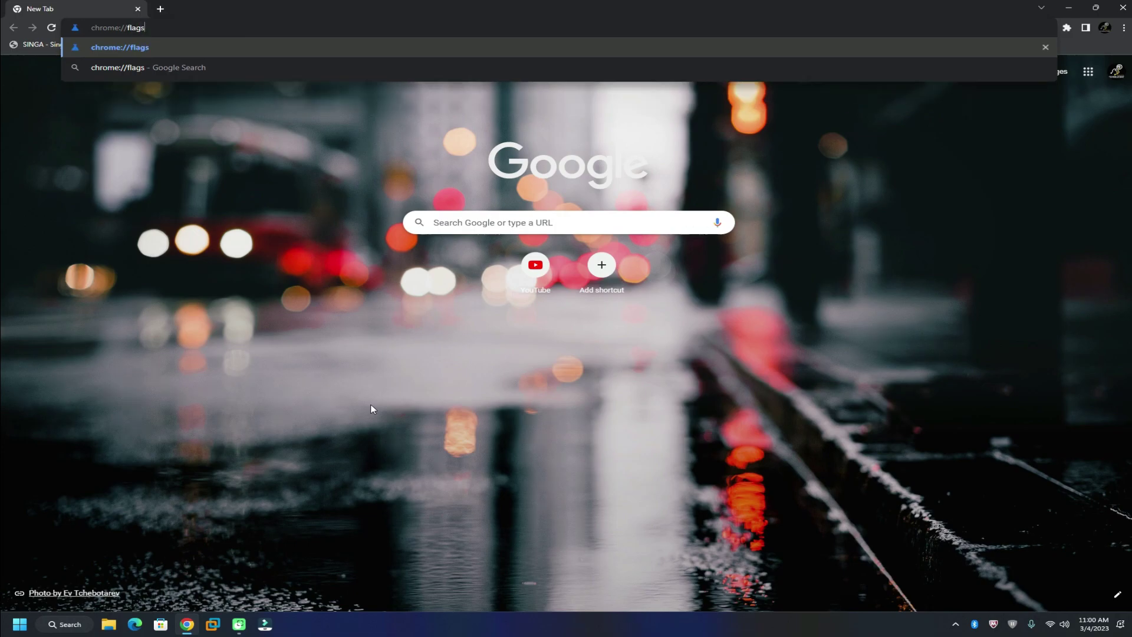
key("ctrl+a")
key("Return")
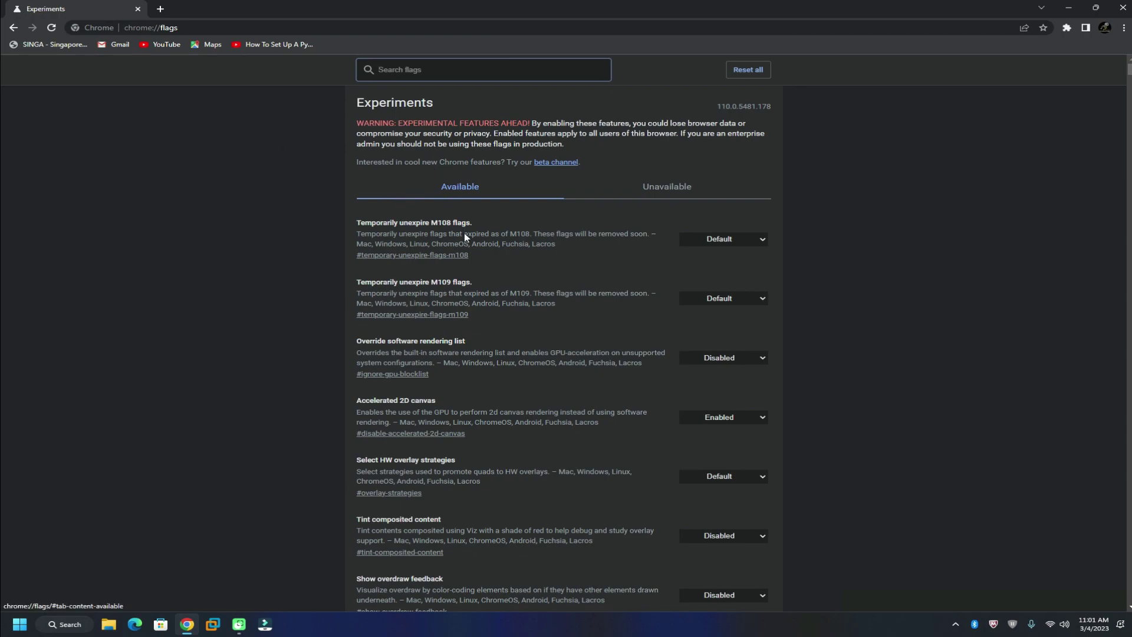
scroll(566, 354, "down", 10)
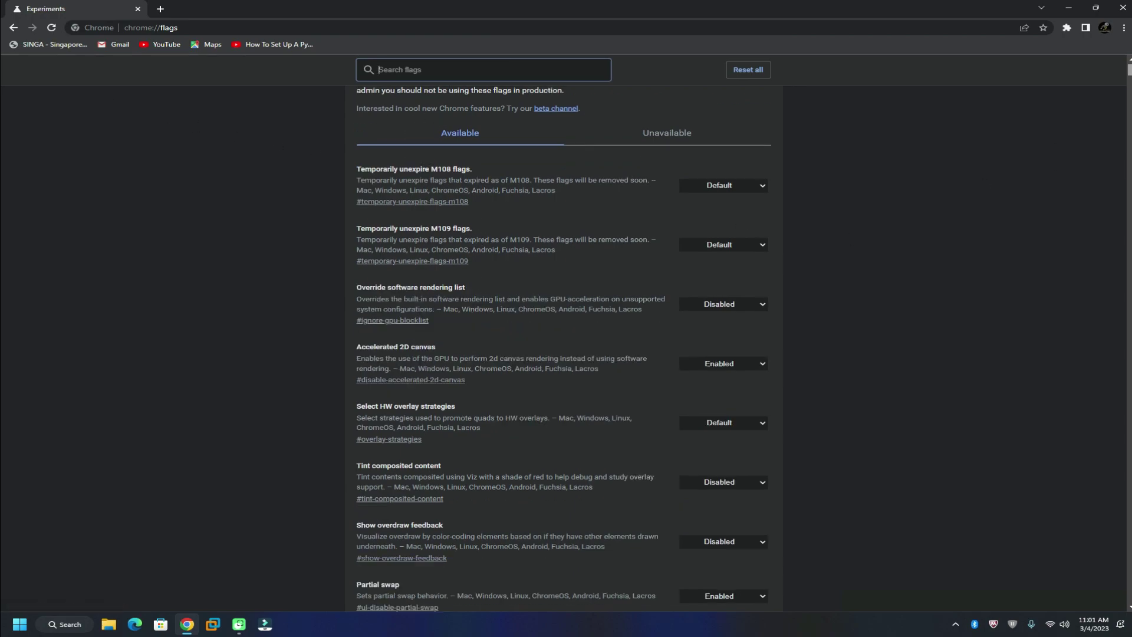
scroll(566, 354, "up", 10)
- Search the flags for 'parallel' and highlight the Parallel downloading flag title
left_click(442, 69)
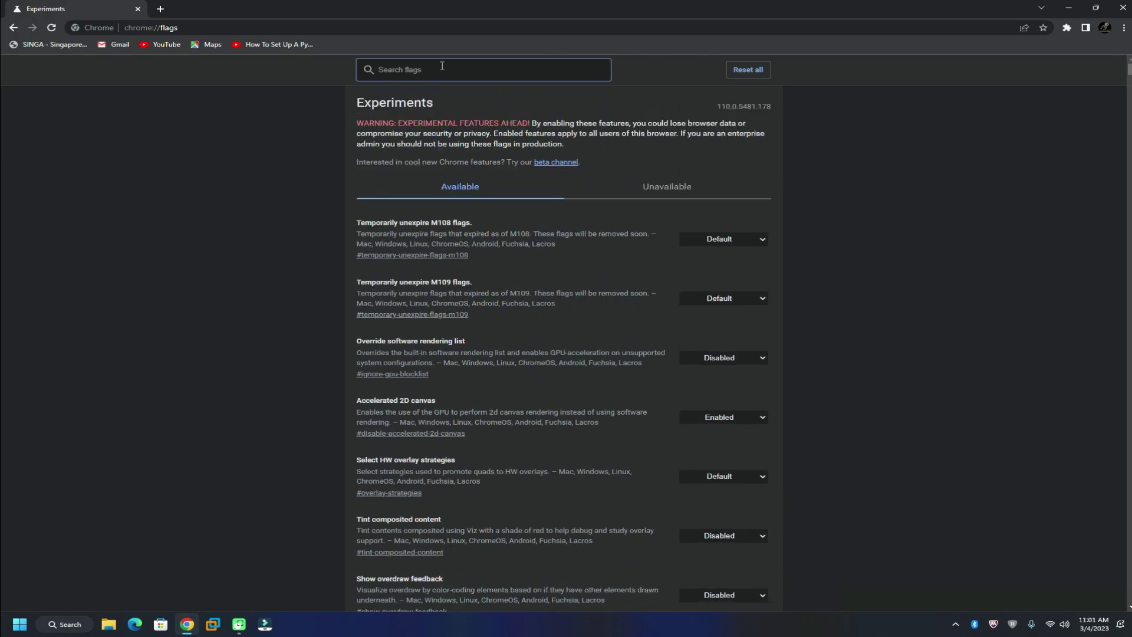
type("parall")
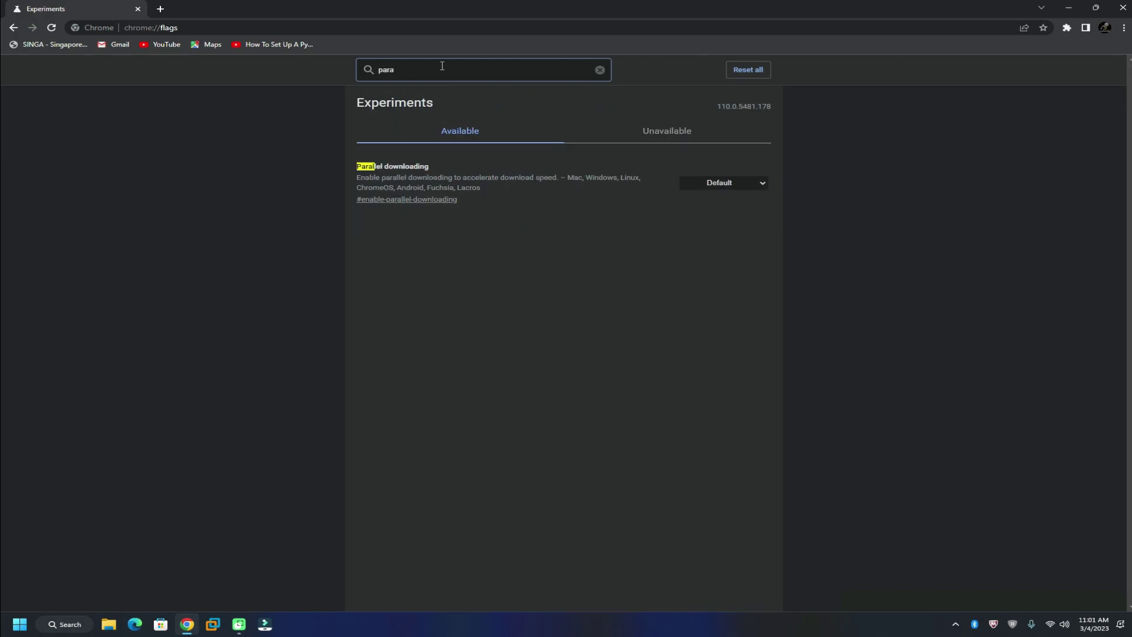
type("el")
left_click(450, 179)
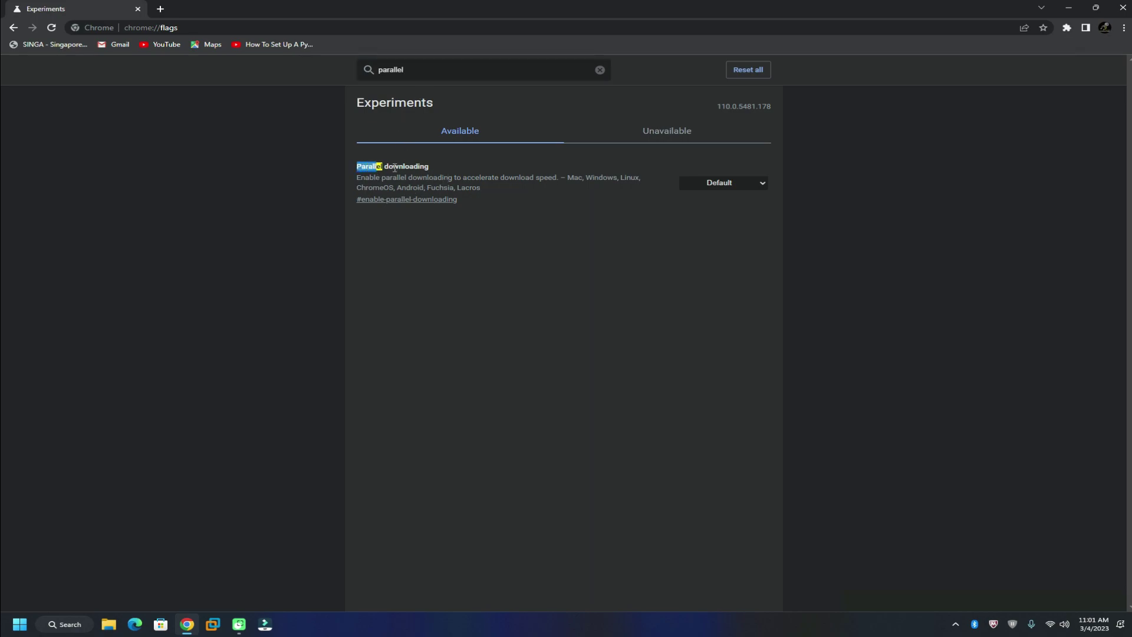
left_click_drag(355, 167, 431, 167)
left_click(447, 177)
left_click_drag(355, 167, 460, 171)
left_click(449, 177)
left_click_drag(355, 166, 415, 169)
left_click(430, 175)
- Switch the Parallel downloading dropdown from Default to Enabled, then relaunch Chrome
left_click_drag(356, 168, 429, 168)
left_click(757, 183)
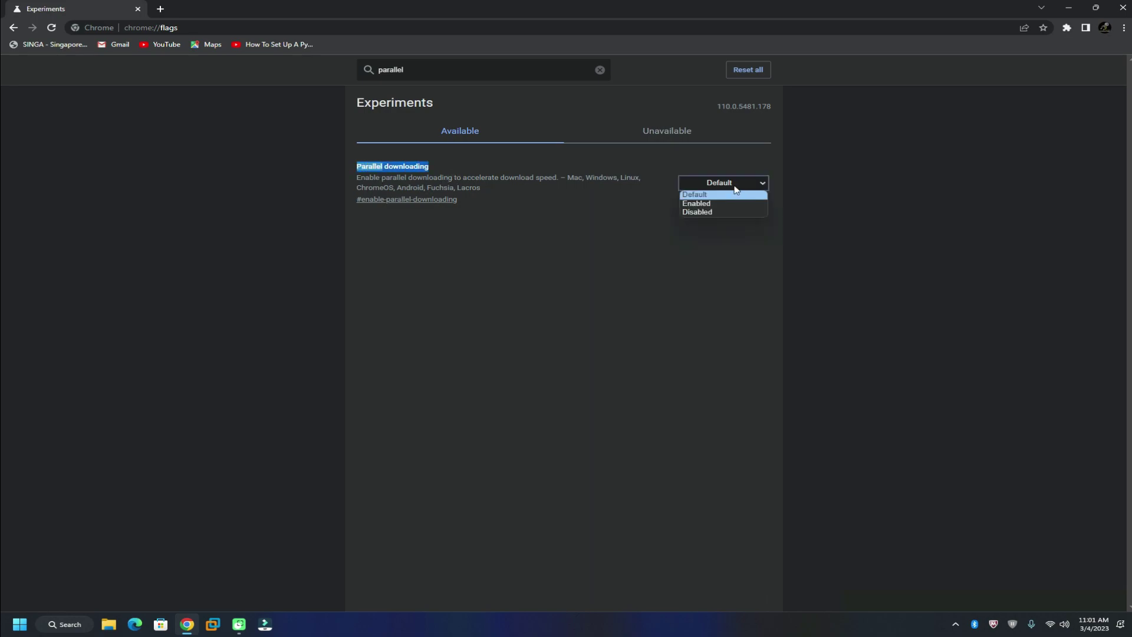
left_click(711, 206)
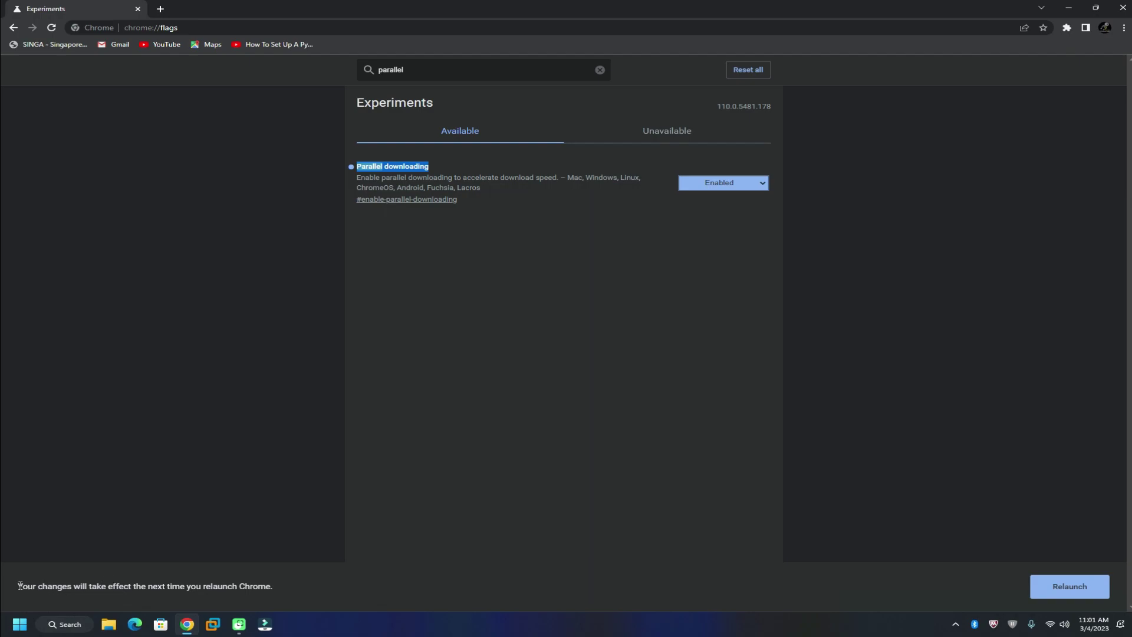
left_click_drag(18, 585, 283, 586)
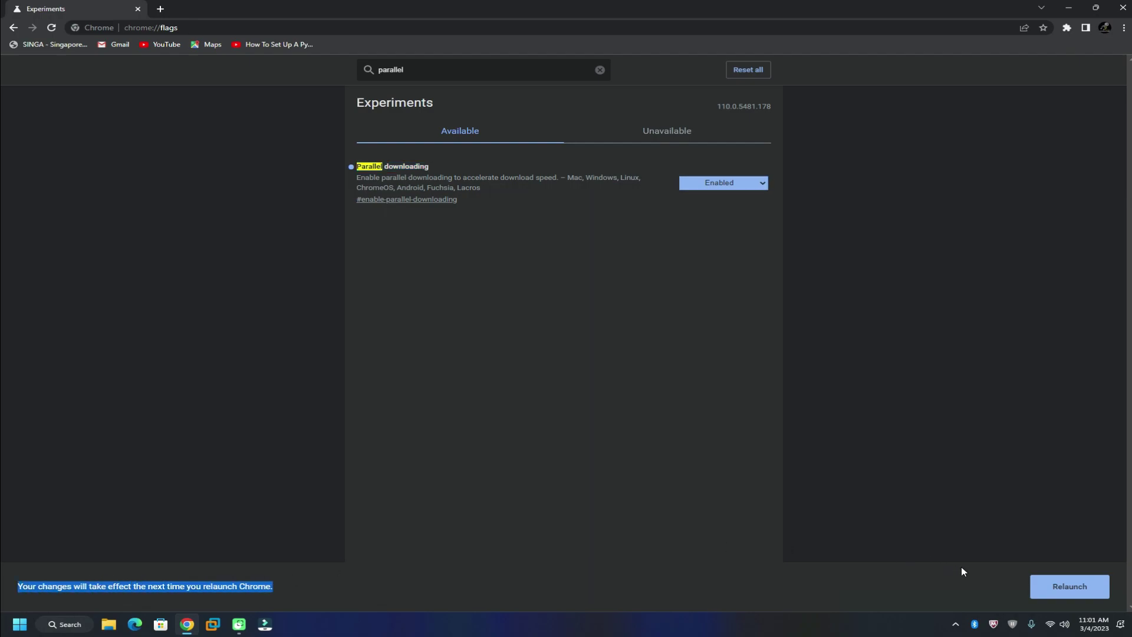
left_click(1075, 582)
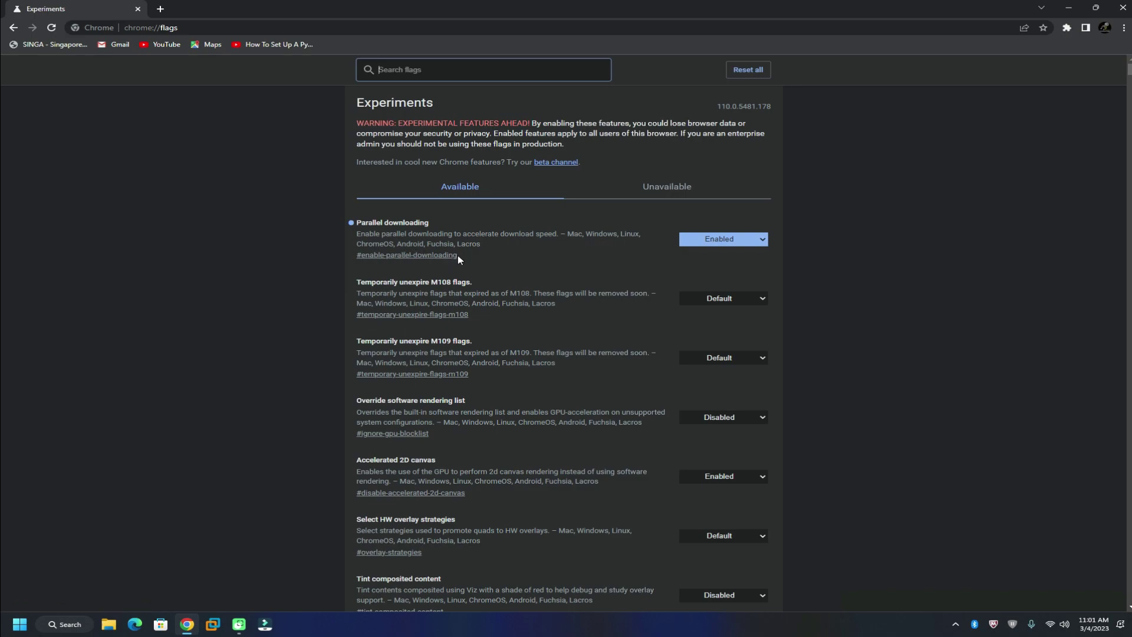
- Open a new tab, close the Experiments tab, and close the Chrome window
left_click(160, 9)
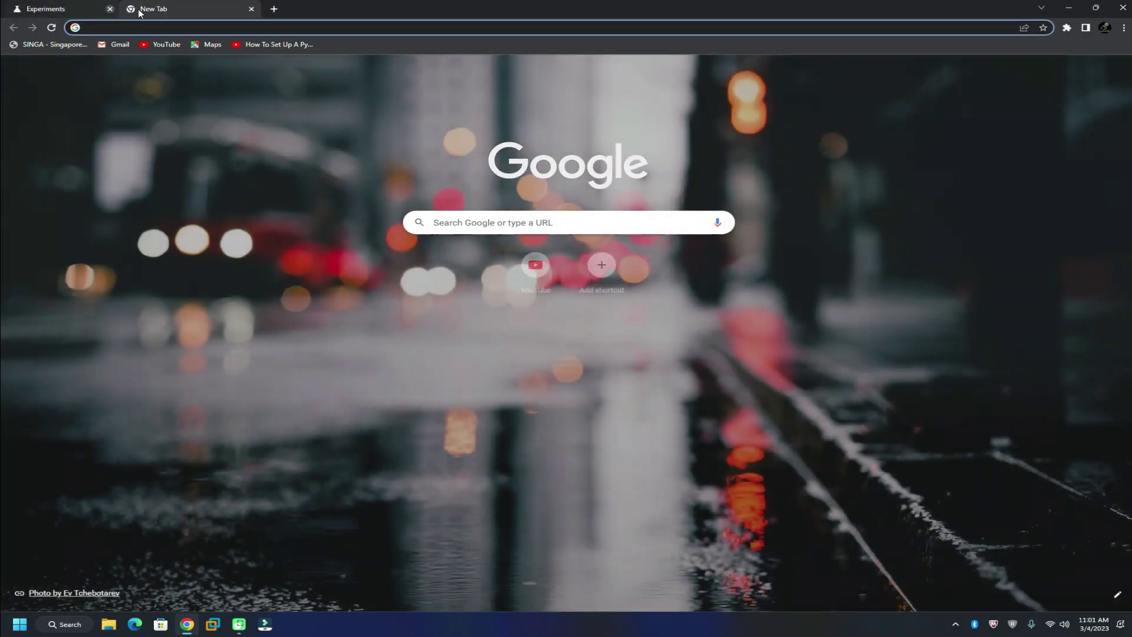
left_click(110, 9)
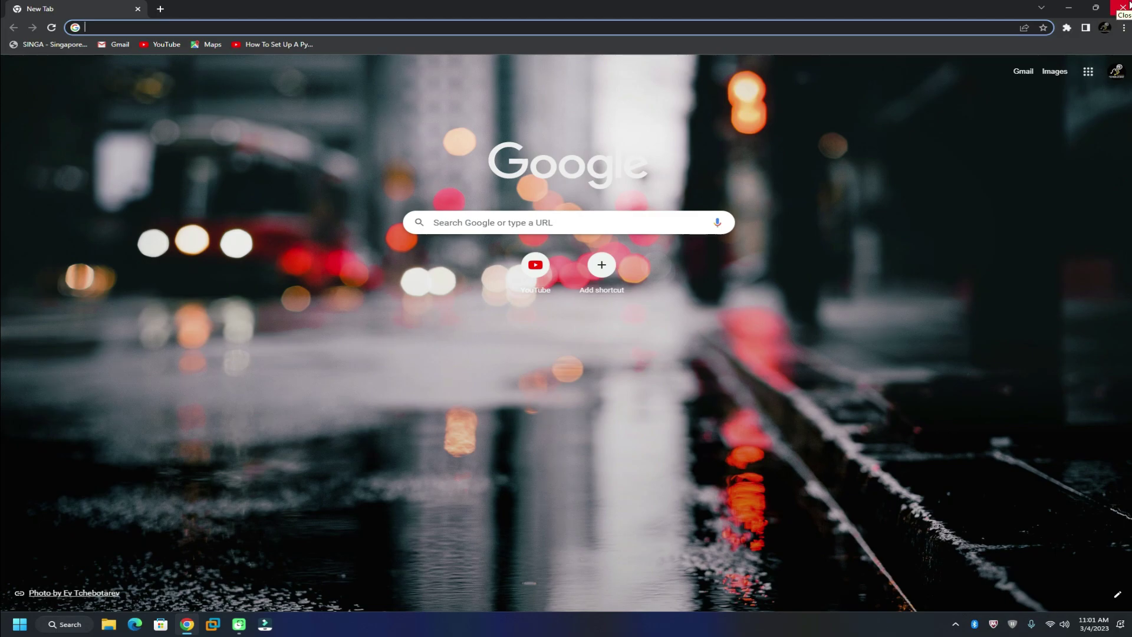
left_click(1124, 7)
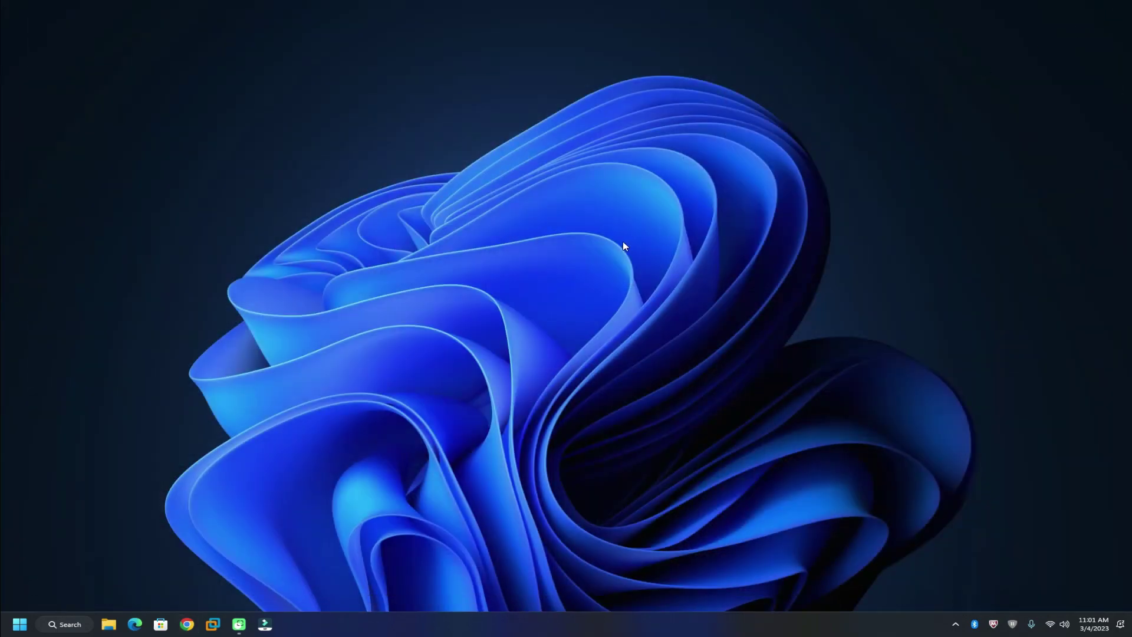